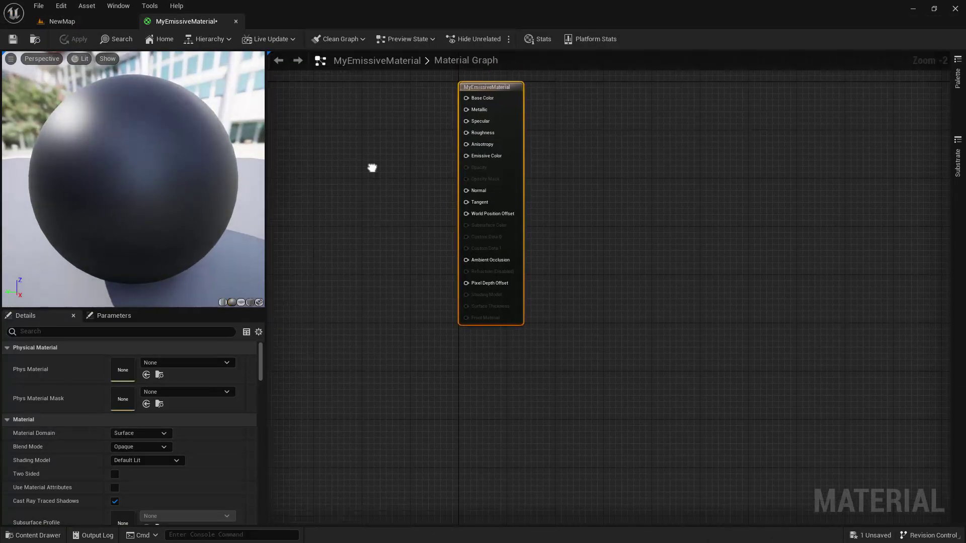
Step: Add a pure red (1,0,0) Constant3Vector and wire it into Base Color
scroll(388, 215, "up", 2)
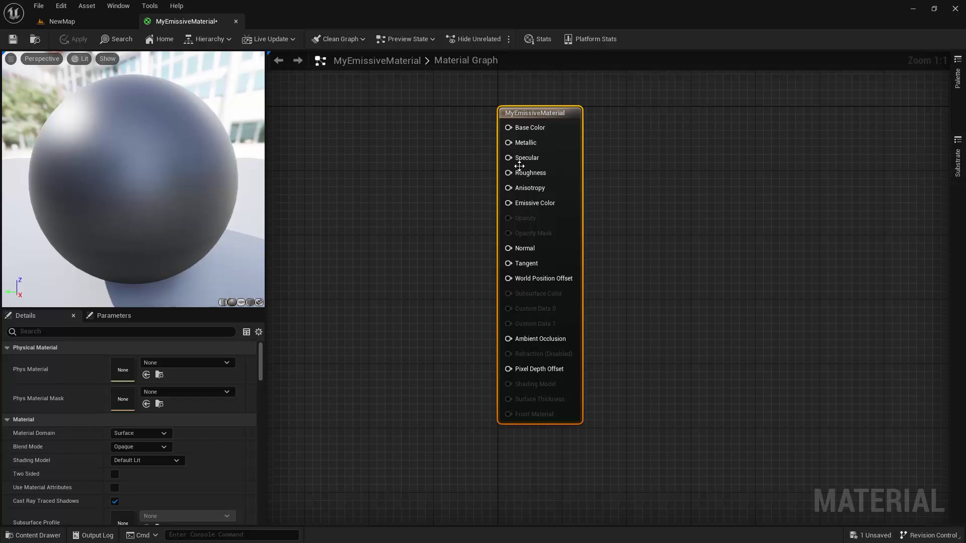
mouse_move(532, 181)
left_click(377, 187)
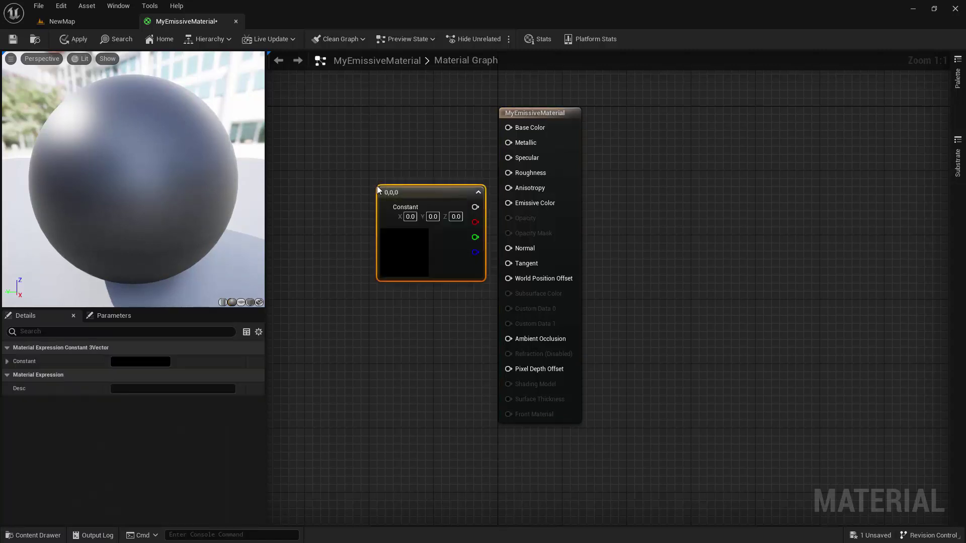
double_click(398, 239)
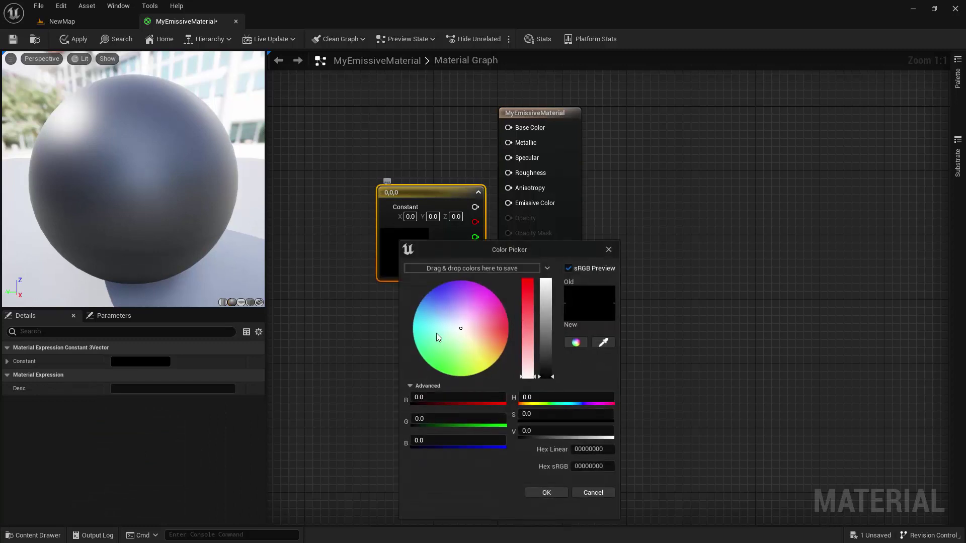
left_click_drag(442, 398, 492, 398)
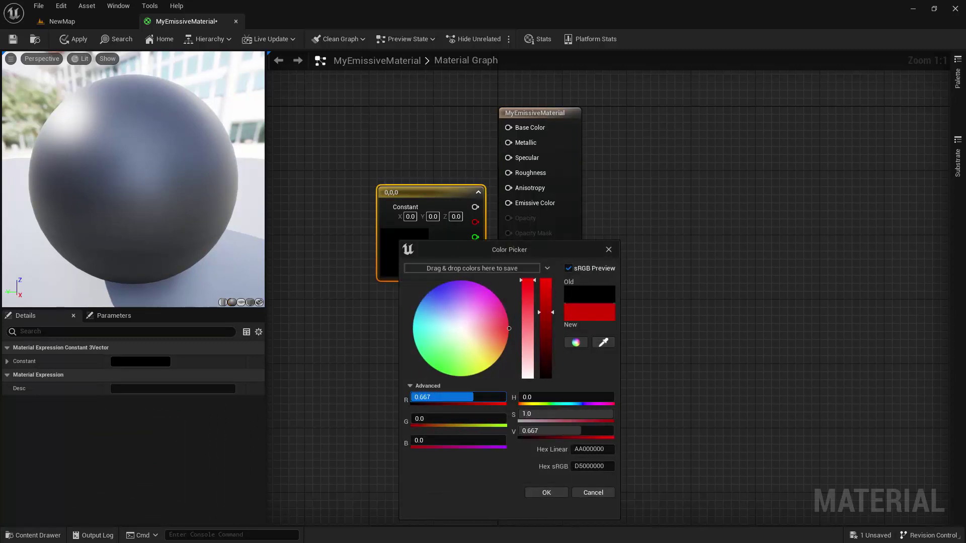
left_click(535, 491)
left_click_drag(475, 207, 508, 127)
left_click_drag(451, 191, 419, 161)
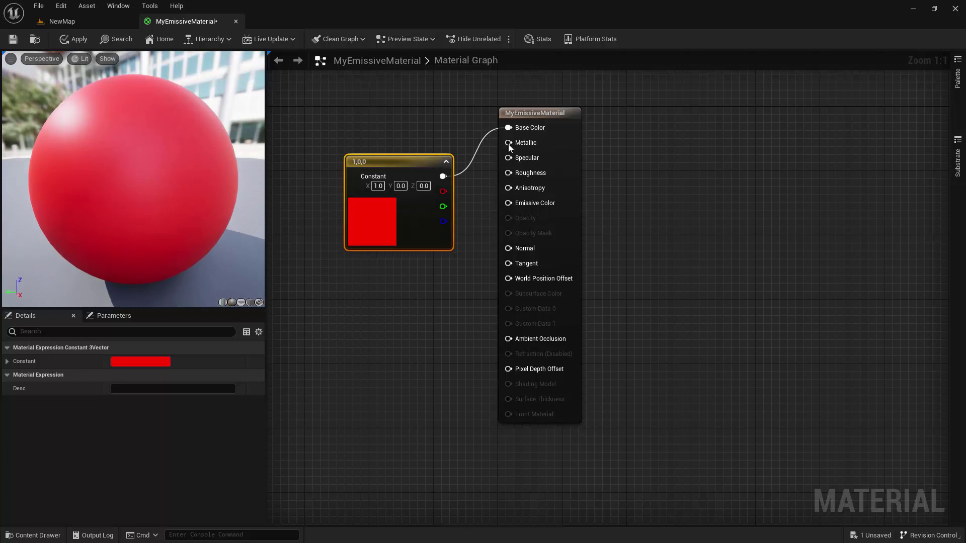
Step: Move the red constant's wire from Base Color to the Emissive Color pin
left_click_drag(508, 127, 508, 204, "ctrl")
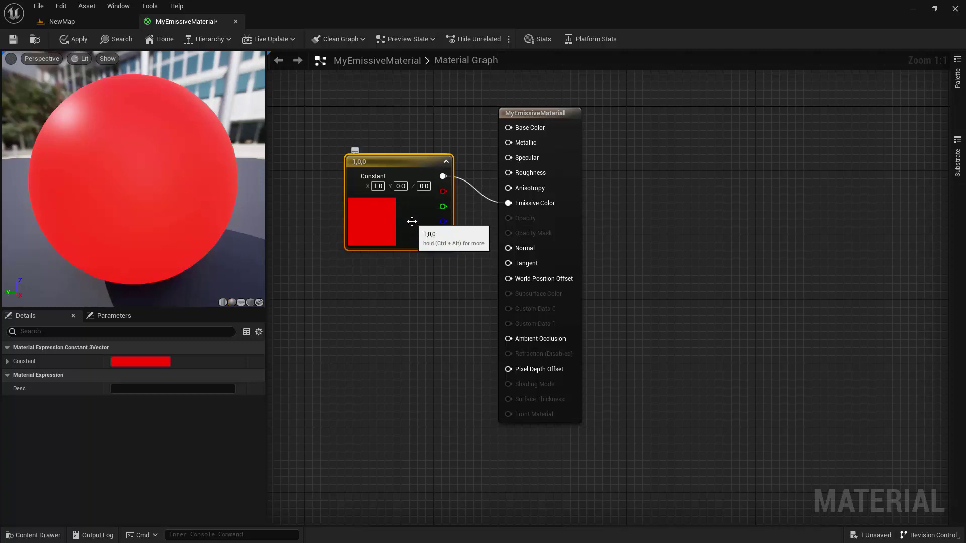
Step: Recolour the constant to pink (0.839, 0.398, 0.456) in the Color Picker and reposition it
double_click(372, 215)
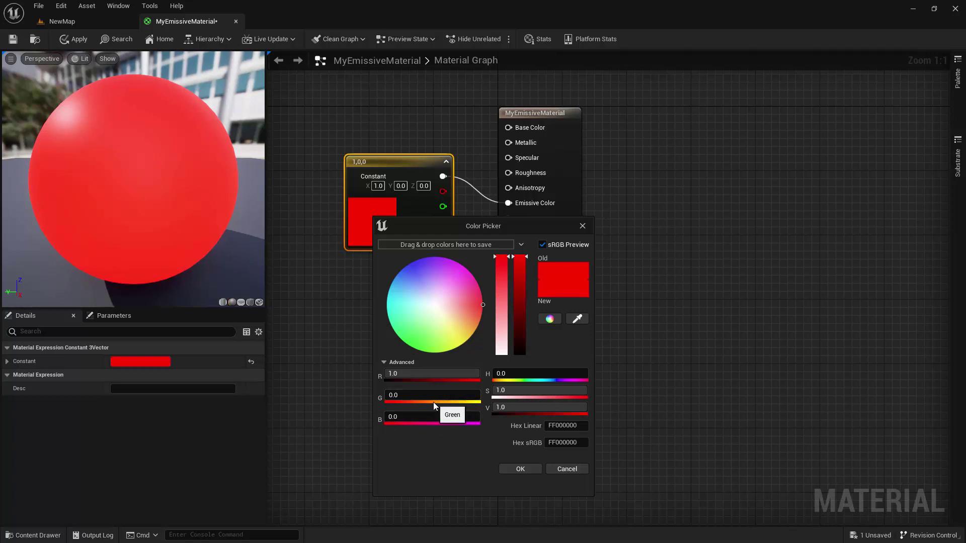
left_click(405, 374)
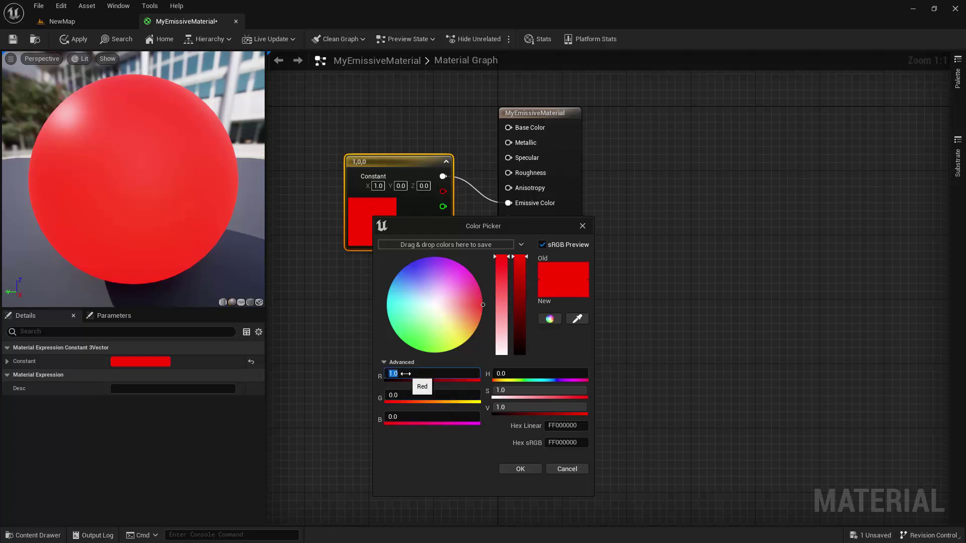
type("10")
key("Return")
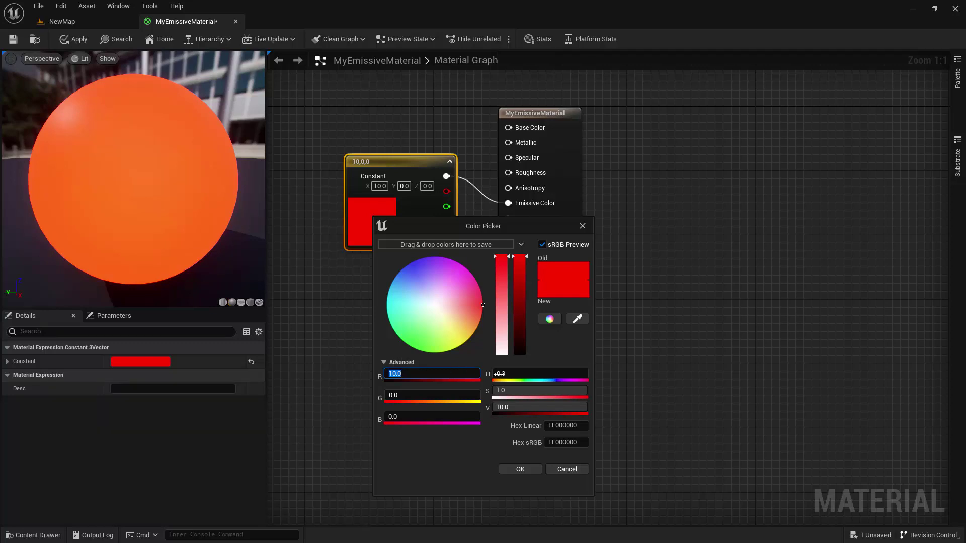
left_click(573, 408)
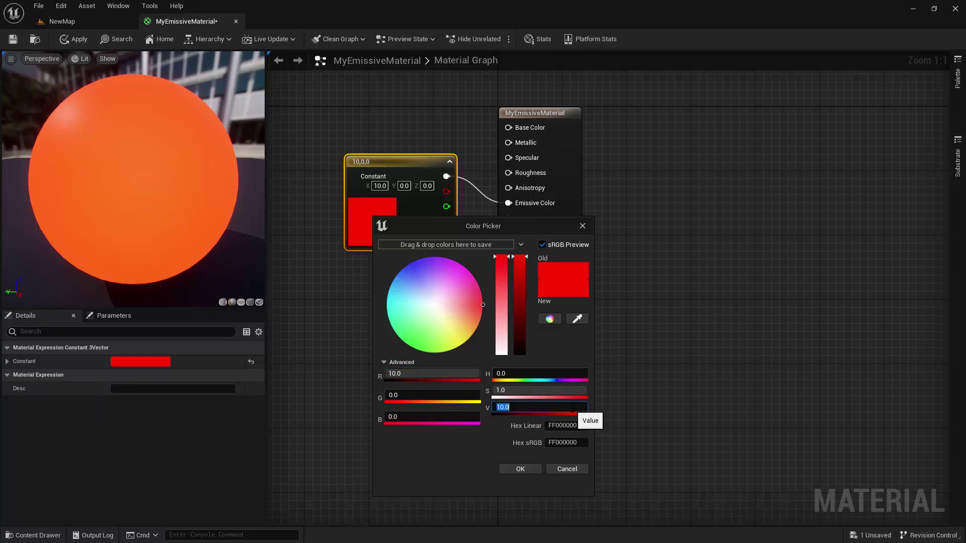
left_click(573, 412)
left_click(459, 301)
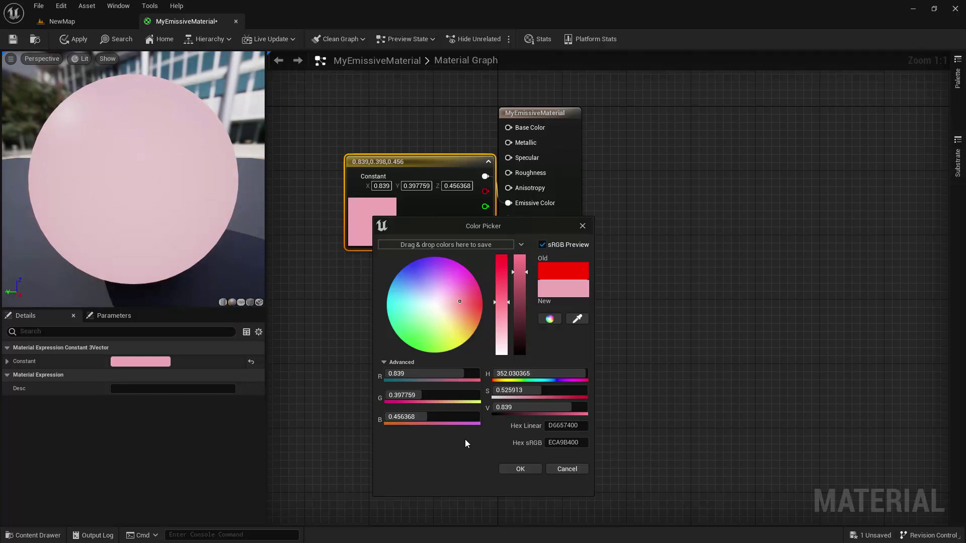
left_click(509, 466)
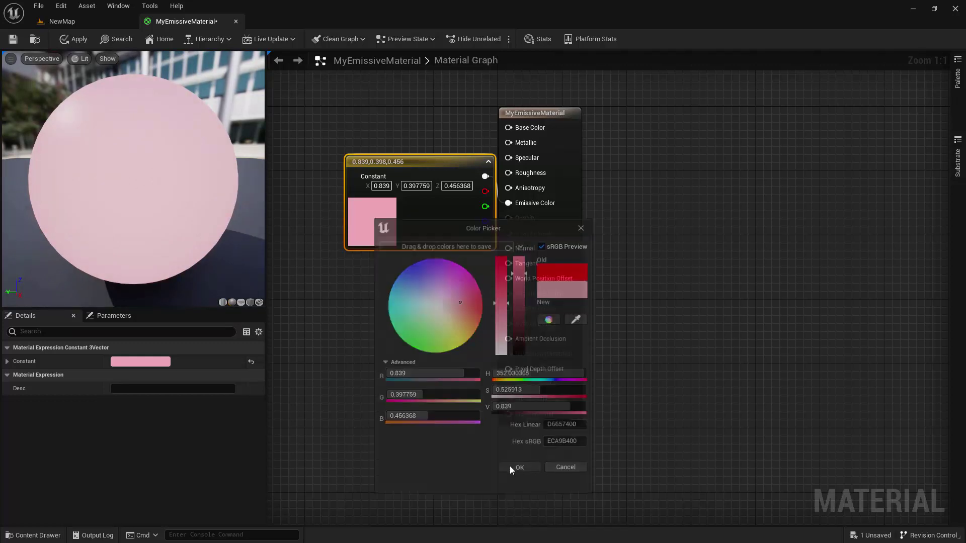
key("m")
left_click_drag(408, 163, 330, 139)
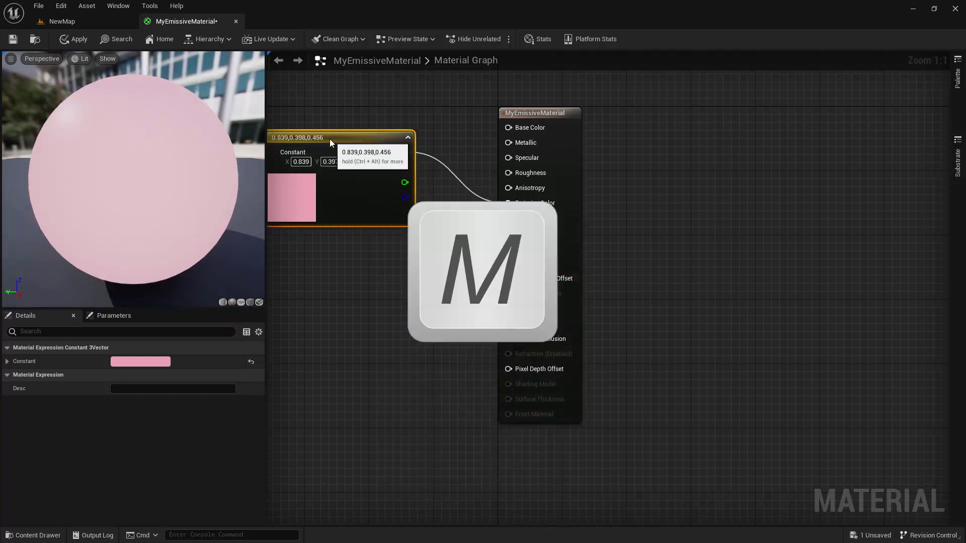
Step: Insert a Multiply node between the pink constant and Emissive Color, with B set to 10
left_click(406, 257)
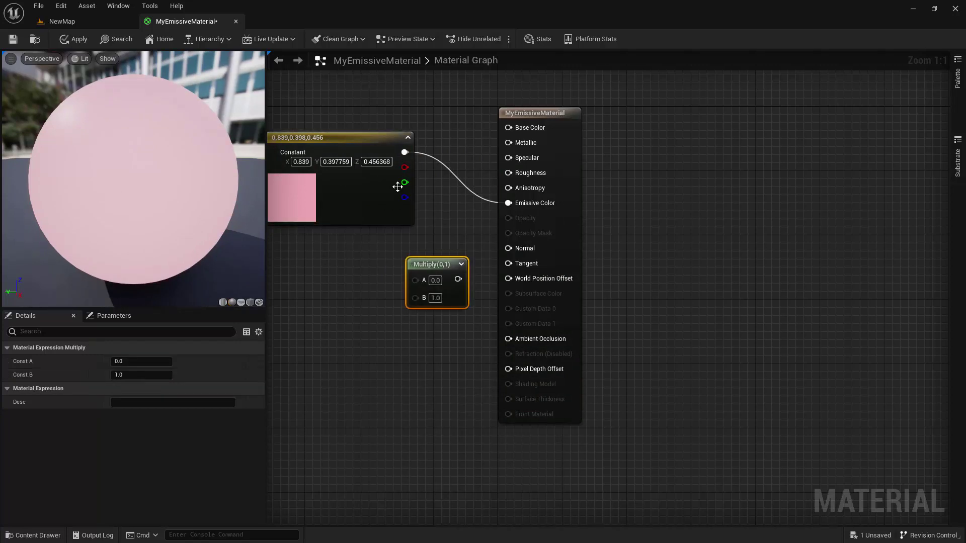
left_click_drag(404, 152, 415, 280)
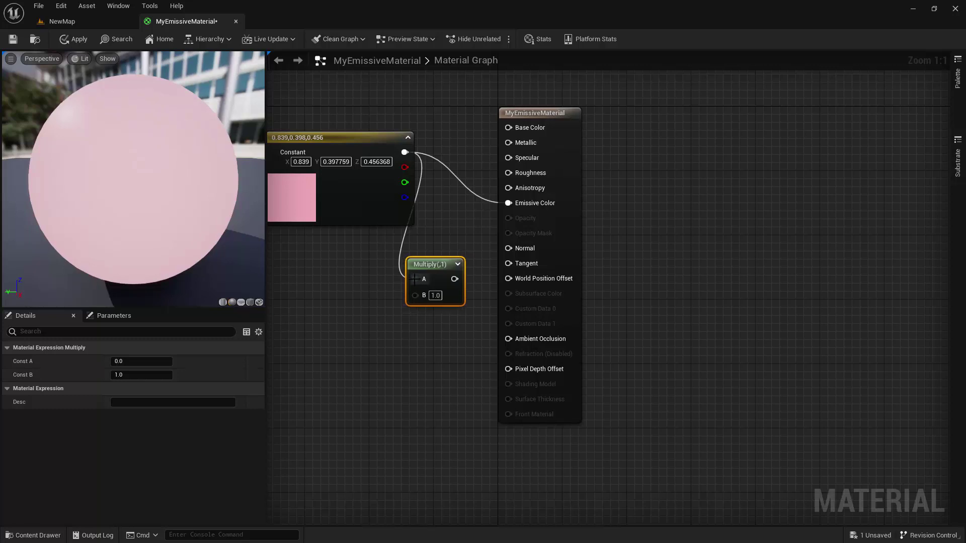
left_click(435, 295)
type("10")
key("Return")
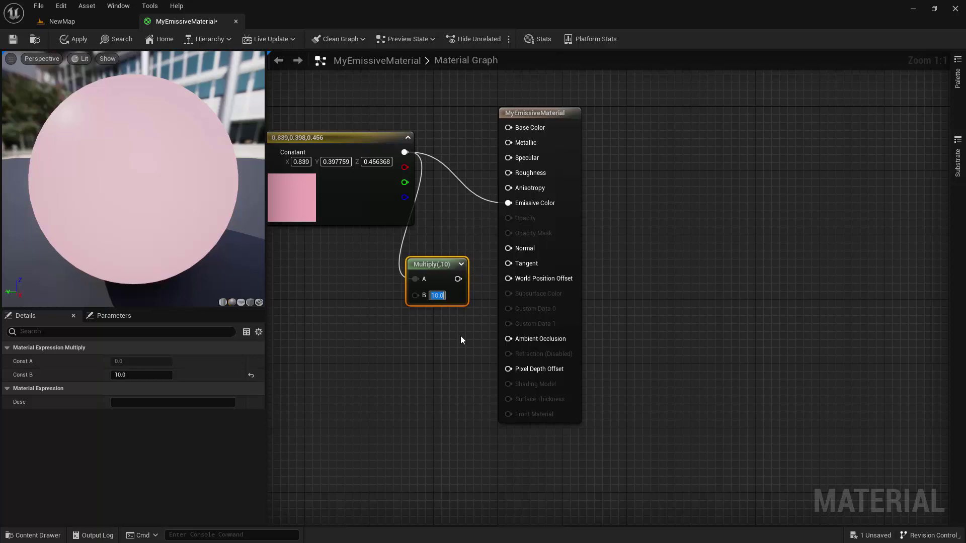
left_click_drag(458, 279, 509, 204)
Step: Rearrange the nodes and lower the Multiply node's B value to 5
left_click_drag(538, 113, 611, 113)
left_click_drag(437, 264, 526, 170)
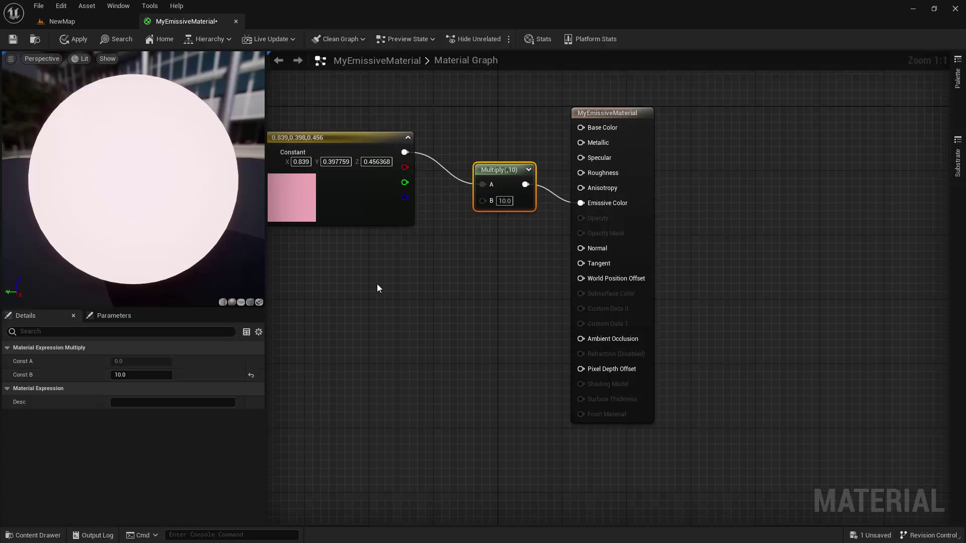
left_click(504, 200)
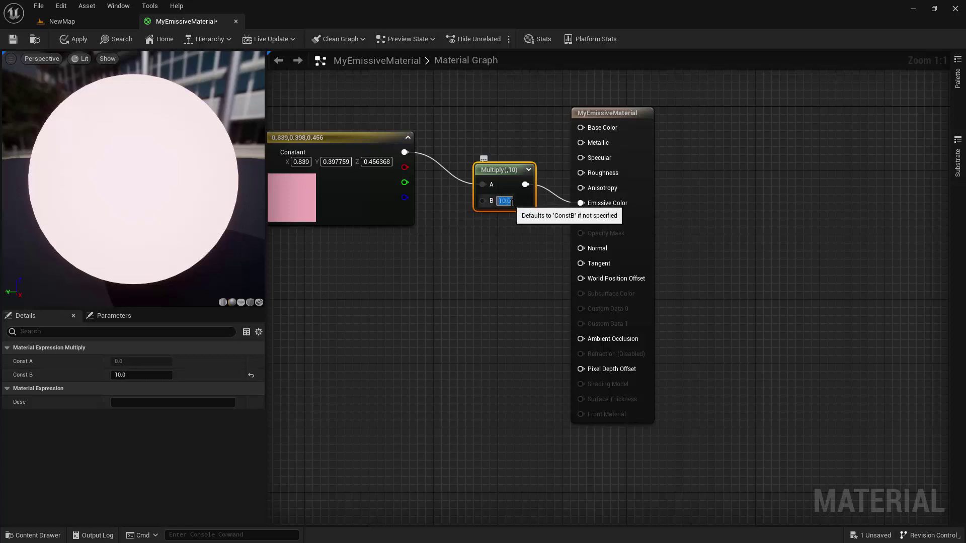
type("5")
key("Return")
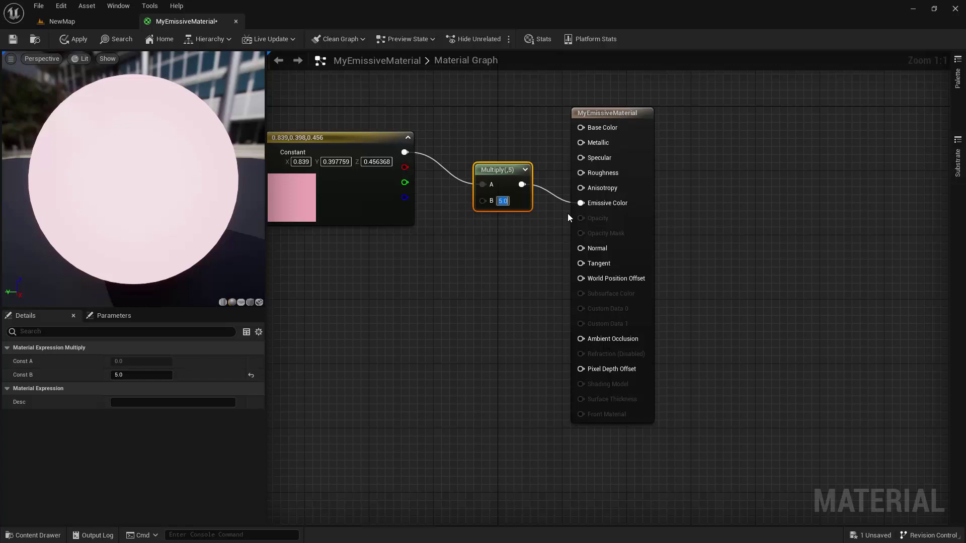
Step: Change the material's Shading Model from Default Lit to Unlit in Details
left_click(475, 292)
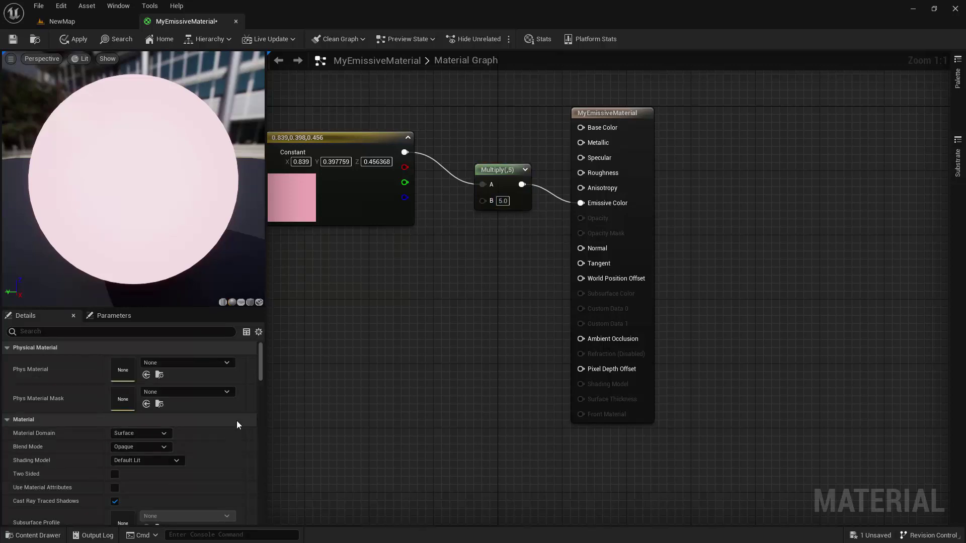
left_click(165, 461)
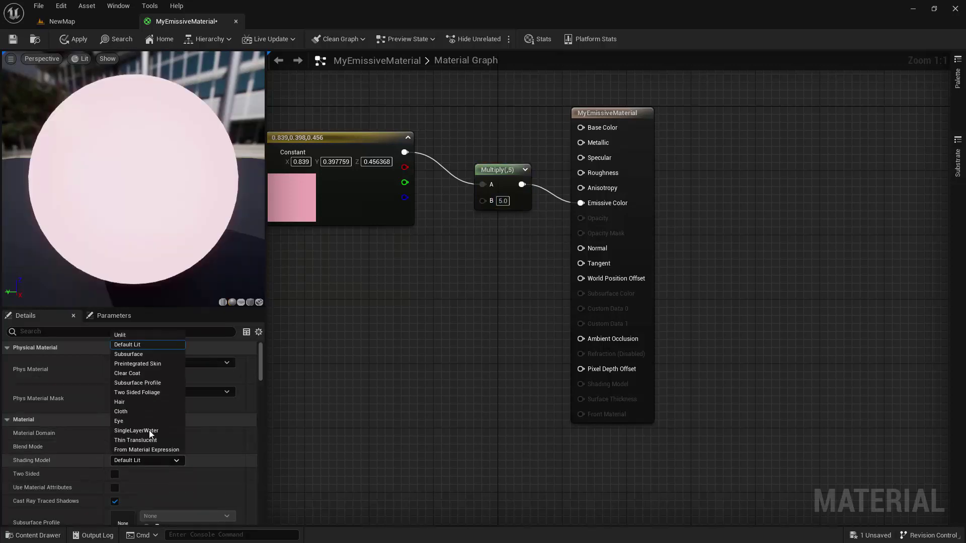
left_click(122, 336)
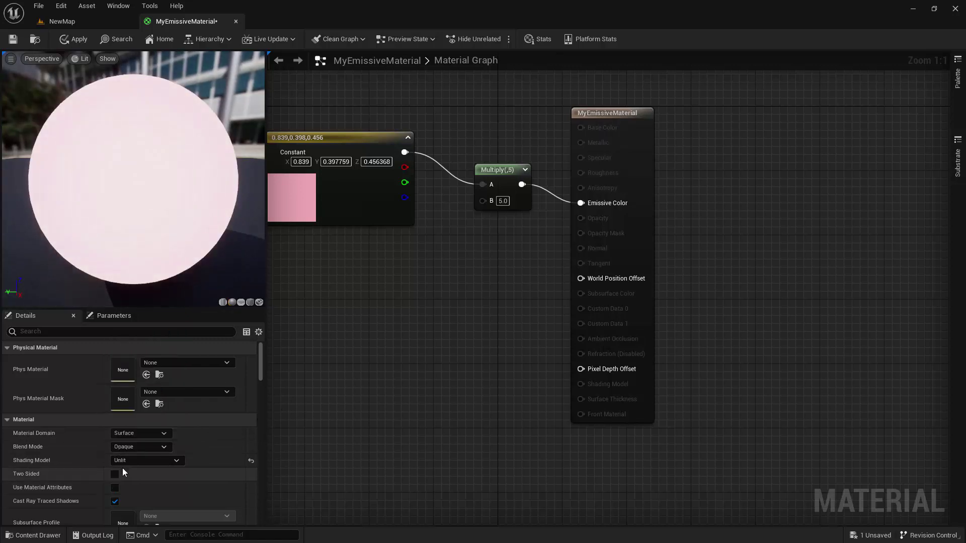